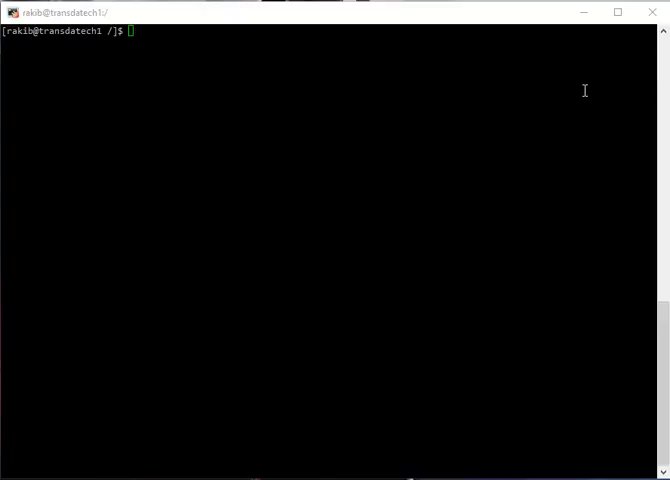
Step: Focus the PuTTY terminal at the root shell prompt
{"action": "left_click", "coordinate": [415, 78]}
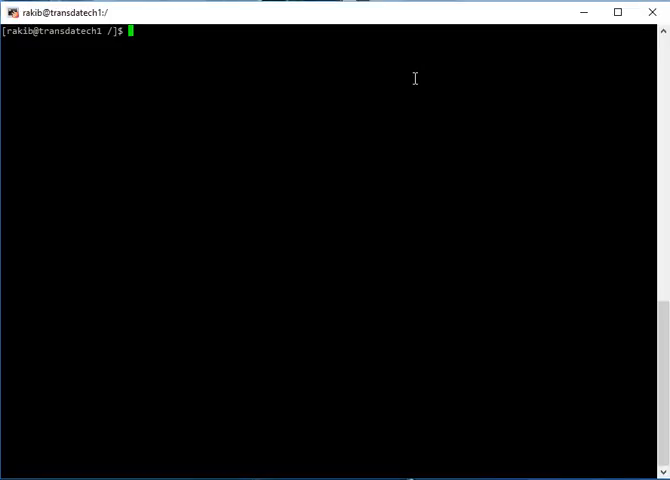
{"action": "type", "text": "f"}
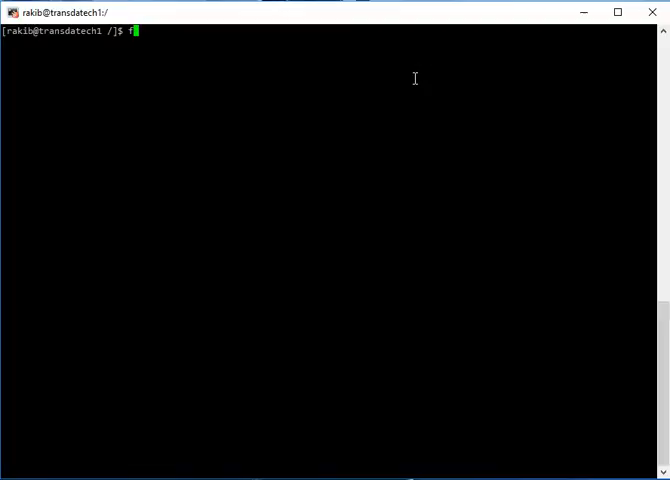
{"action": "type", "text": "r"}
{"action": "type", "text": "ee -m"}
Step: Run free -m and highlight the Swap row showing 1023 MB total, none used
{"action": "key", "text": "Return"}
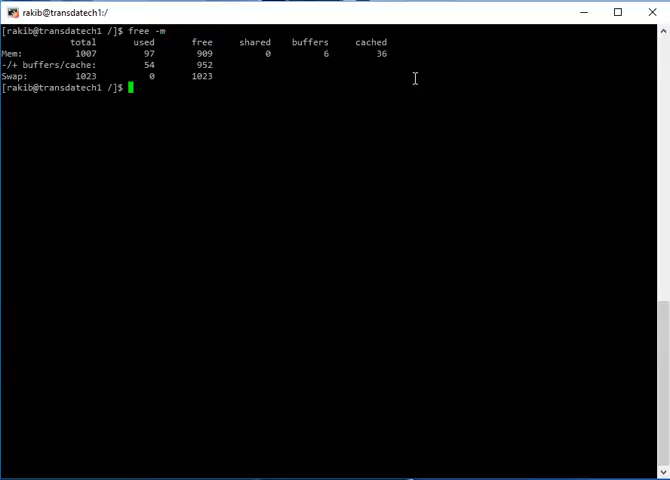
{"action": "left_click_drag", "start_coordinate": [72, 76], "coordinate": [216, 78]}
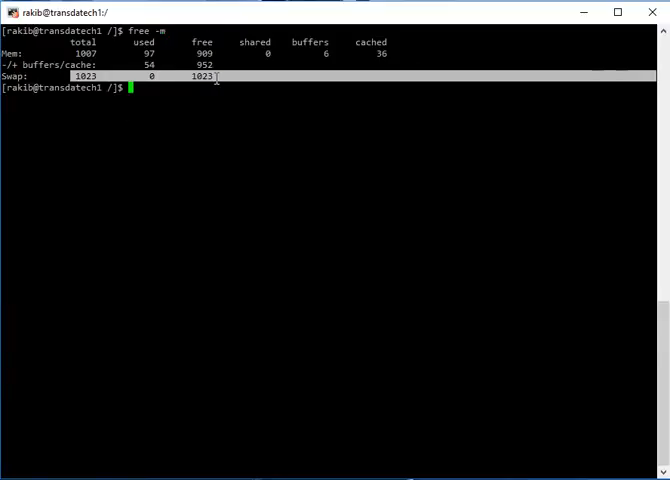
{"action": "left_click", "coordinate": [191, 100]}
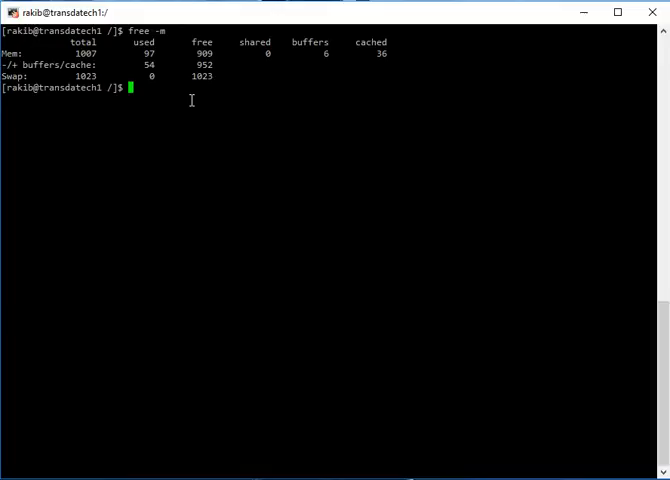
{"action": "type", "text": "sudo "}
{"action": "type", "text": "fall"}
{"action": "type", "text": "ocate "}
{"action": "type", "text": "-l 1"}
{"action": "type", "text": "G /"}
{"action": "type", "text": "swapfi"}
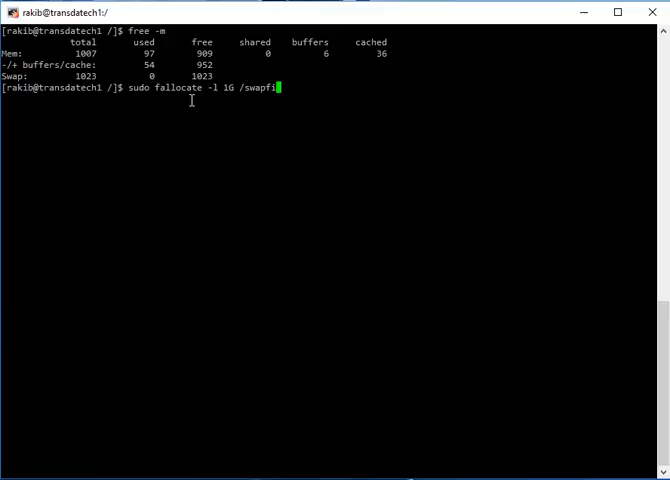
{"action": "type", "text": "le"}
Step: Allocate a 1G /swapfile with sudo fallocate, authorising with the password
{"action": "key", "text": "Return"}
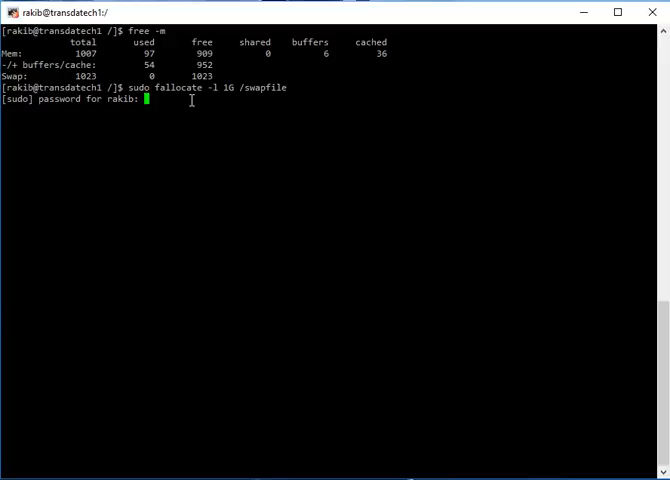
{"action": "key", "text": "Return"}
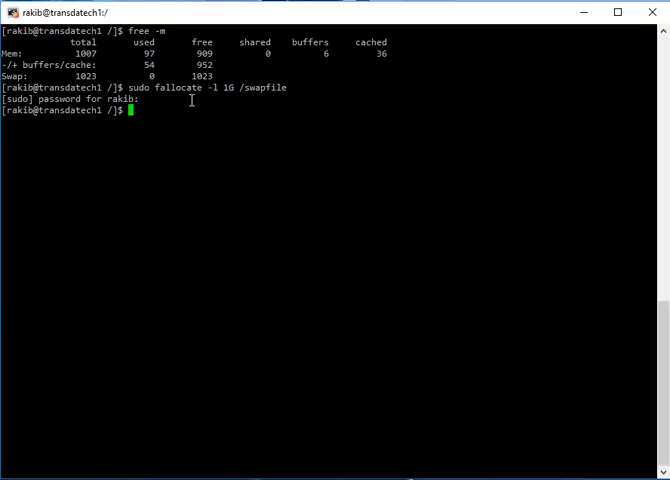
{"action": "type", "text": "ls "}
{"action": "type", "text": "-lh "}
{"action": "type", "text": "/swapfile"}
{"action": "key", "text": "Return"}
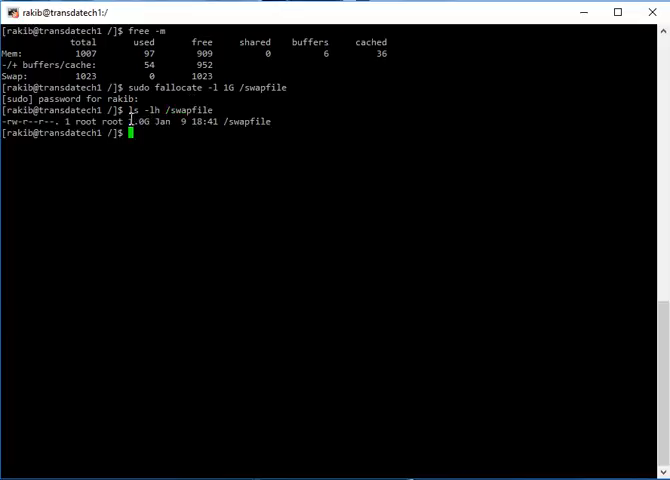
{"action": "mouse_move", "coordinate": [130, 122]}
{"action": "left_mouse_down"}
{"action": "mouse_move", "coordinate": [267, 129]}
{"action": "mouse_move", "coordinate": [275, 123]}
{"action": "left_mouse_up"}
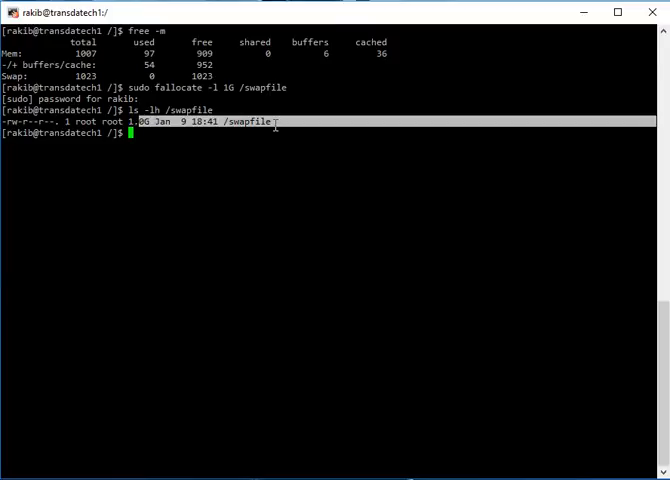
{"action": "left_click", "coordinate": [196, 137]}
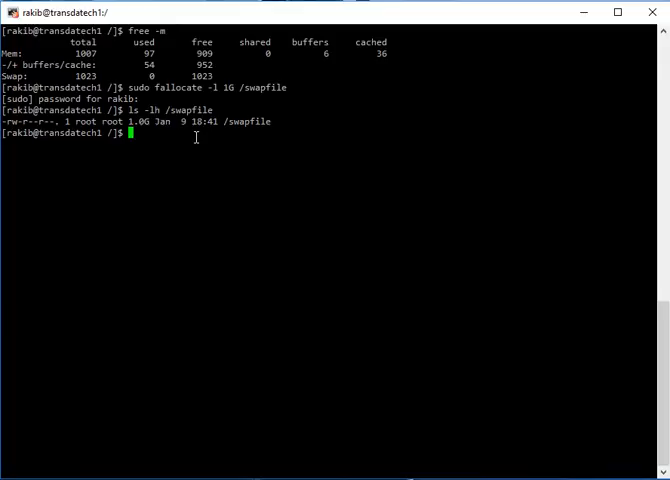
{"action": "type", "text": "sudo "}
{"action": "type", "text": "chom"}
Step: Set /swapfile permissions to 600 with sudo chmod, correcting a typo first
{"action": "key", "text": "BackSpace"}
{"action": "key", "text": "BackSpace"}
{"action": "type", "text": "mod "}
{"action": "type", "text": "600 "}
{"action": "type", "text": "/swapfile"}
{"action": "key", "text": "Return"}
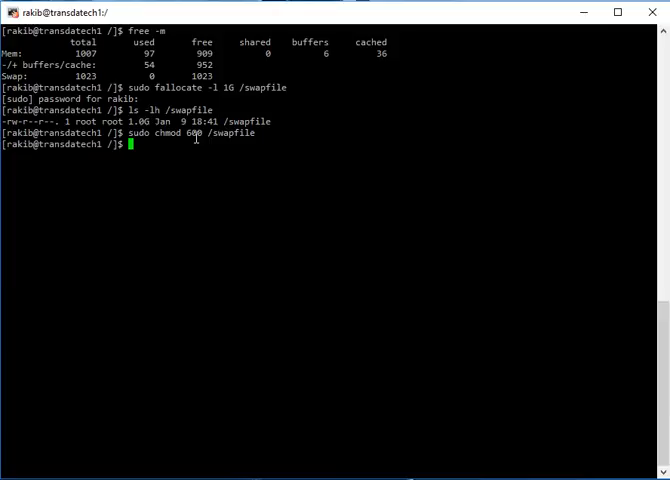
{"action": "type", "text": "s"}
{"action": "type", "text": "udo"}
{"action": "type", "text": " mkswa"}
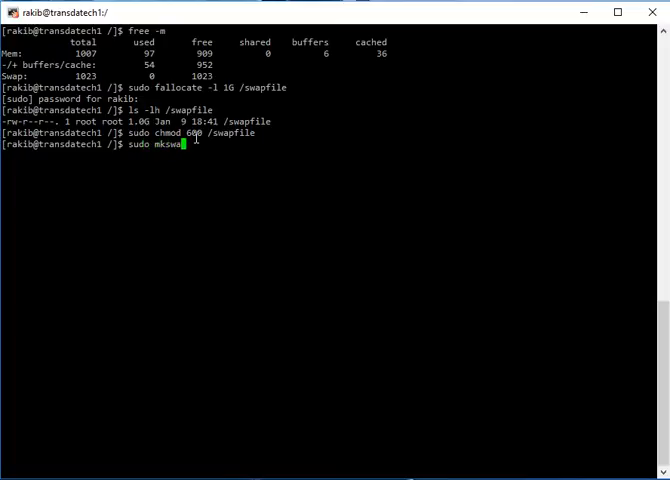
{"action": "type", "text": "p /sw"}
Step: Format /swapfile as swap with sudo mkswap, creating a 1048572 KiB swap area with a UUID
{"action": "key", "text": "Tab"}
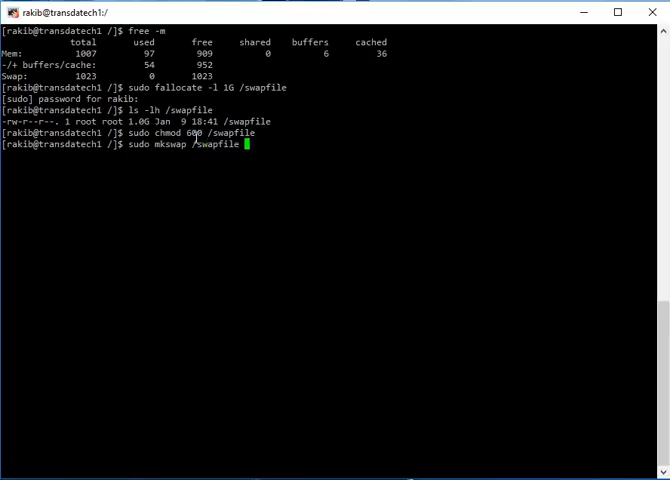
{"action": "key", "text": "Return"}
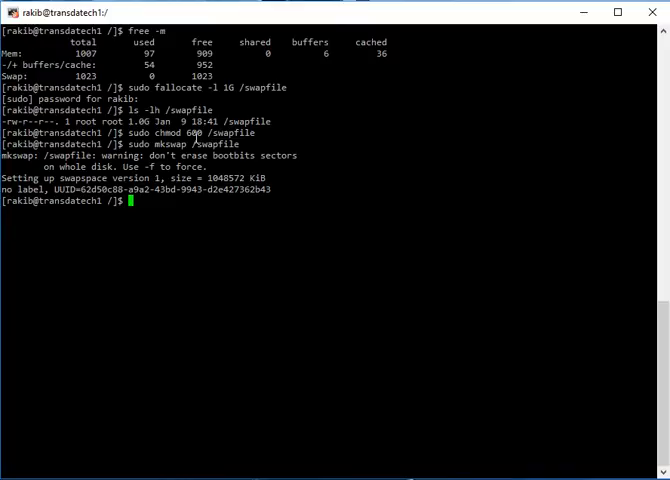
{"action": "type", "text": "sudo s"}
{"action": "type", "text": "wapon /"}
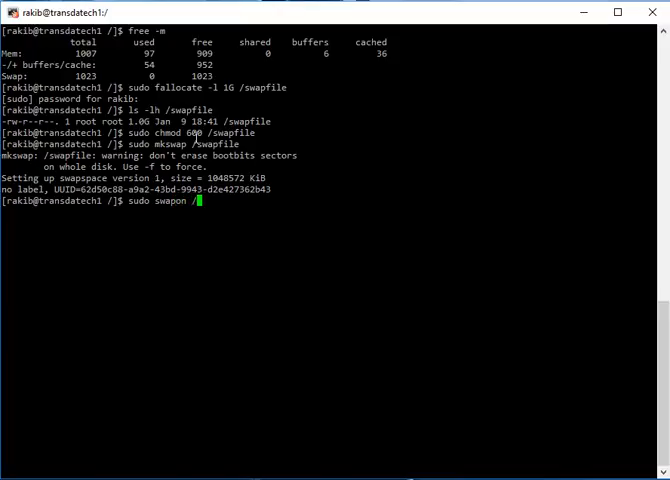
{"action": "type", "text": "sw"}
Step: Activate /swapfile as swap with sudo swapon
{"action": "key", "text": "Tab"}
{"action": "key", "text": "Return"}
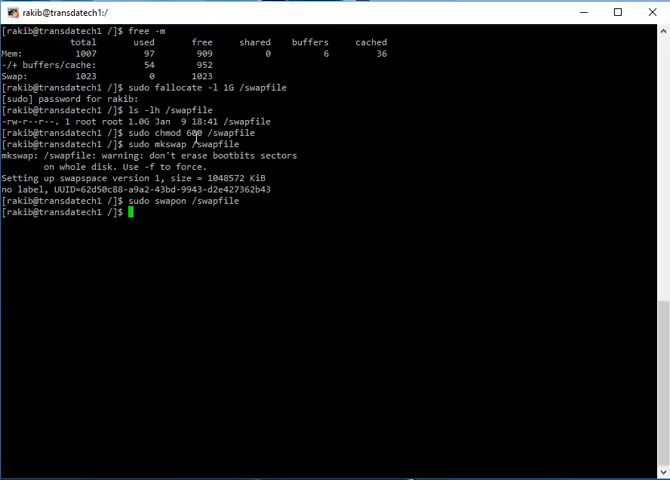
{"action": "type", "text": "free "}
{"action": "type", "text": "-m"}
Step: Run free -m again and highlight the Swap line now totalling 2047 MB, all free
{"action": "key", "text": "Return"}
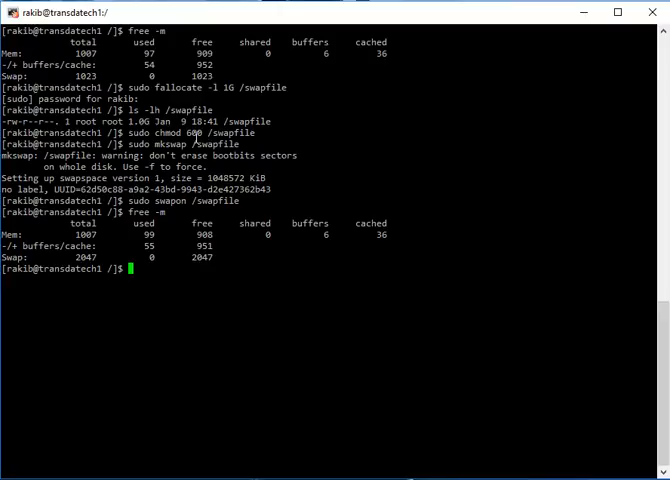
{"action": "mouse_move", "coordinate": [77, 256]}
{"action": "left_mouse_down"}
{"action": "mouse_move", "coordinate": [197, 266]}
{"action": "mouse_move", "coordinate": [215, 259]}
{"action": "left_mouse_up"}
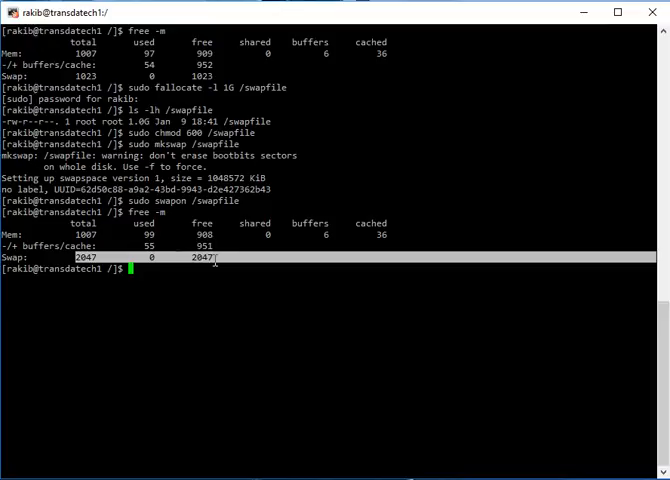
{"action": "left_click", "coordinate": [169, 282]}
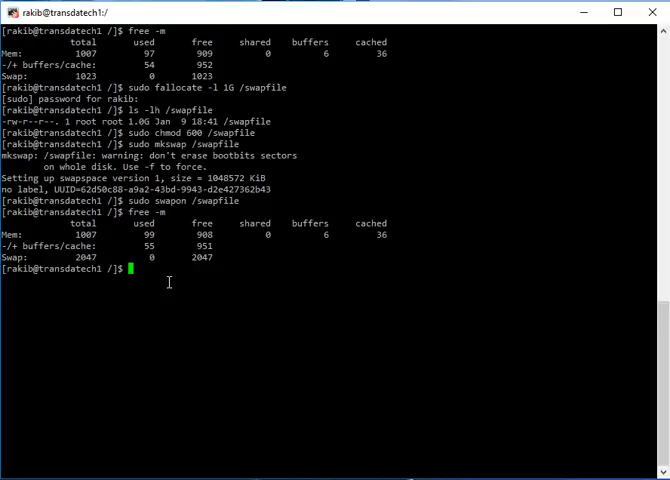